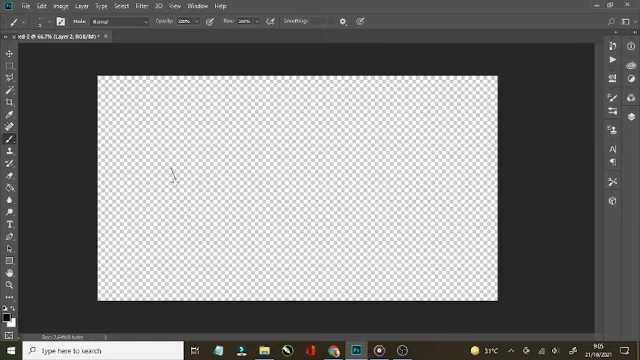
- Sketch the square character's head outline, redrawing its top, plus a dividing line down the face
drag(183, 236, 239, 151)
key(ctrl+z)
mouse_move(173, 161)
mouse_down()
mouse_move(211, 151)
mouse_move(259, 214)
mouse_move(184, 227)
mouse_up()
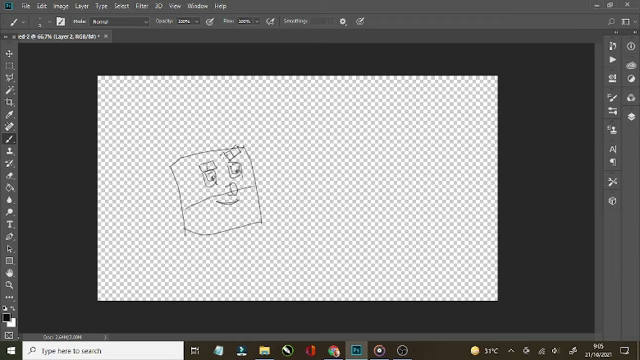
drag(190, 158, 198, 233)
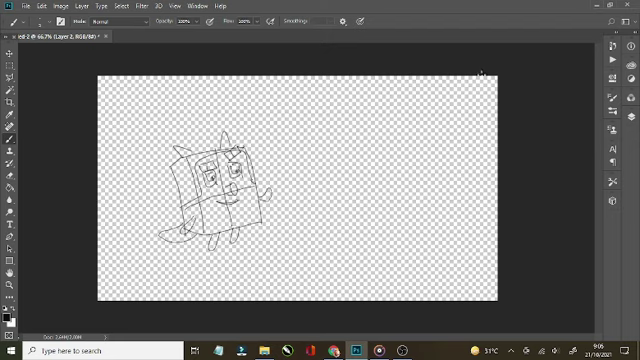
- Sketch the room's wall corner lines and a tree trunk with a cloud-shaped canopy at upper left
drag(287, 137, 331, 279)
drag(334, 78, 341, 296)
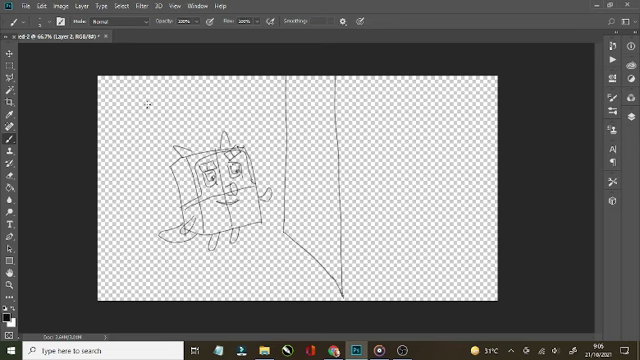
drag(147, 104, 150, 232)
mouse_move(145, 112)
mouse_down()
mouse_move(120, 80)
mouse_move(200, 100)
mouse_up()
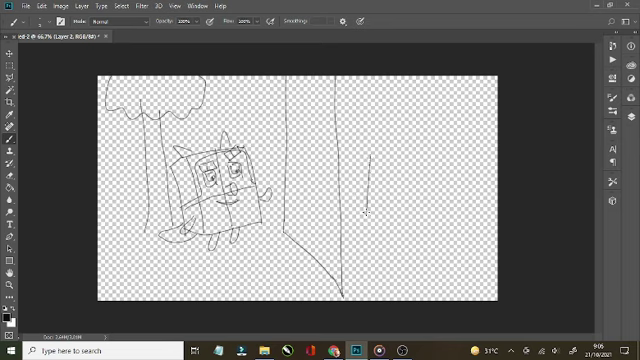
- Sketch the tall rectangle character with two eyes and an arm
drag(369, 141, 367, 222)
drag(404, 144, 406, 221)
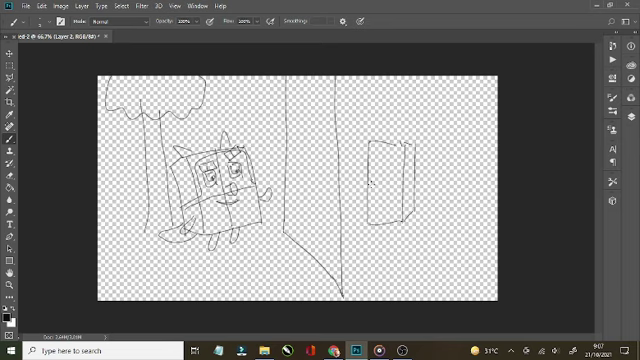
drag(378, 146, 377, 147)
drag(392, 146, 391, 147)
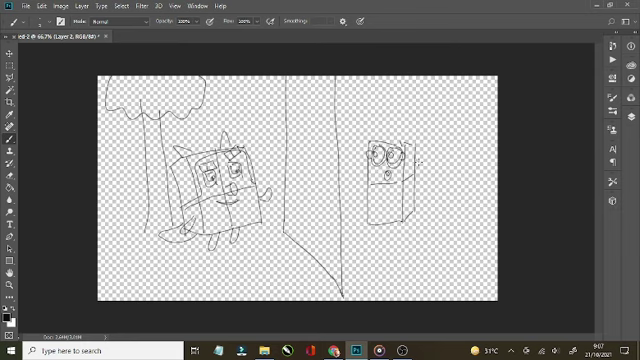
drag(406, 189, 412, 214)
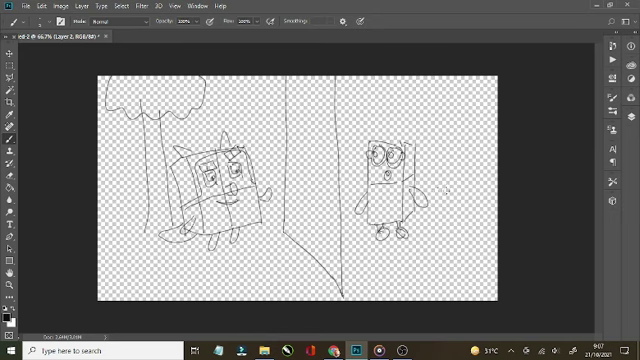
- Sketch the small box character with a speaker face and add two more vertical wall lines
drag(453, 168, 438, 181)
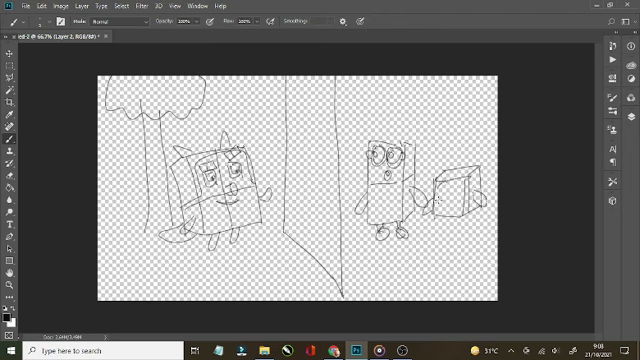
drag(448, 182, 447, 190)
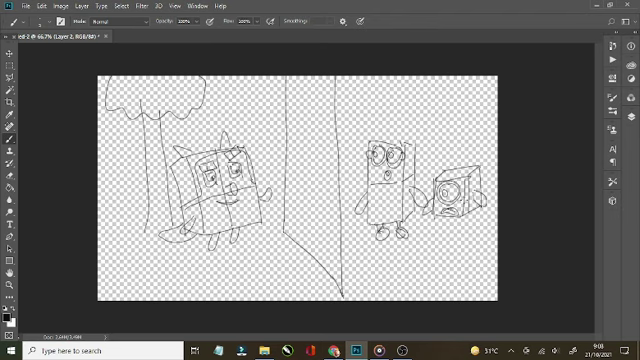
drag(278, 77, 282, 230)
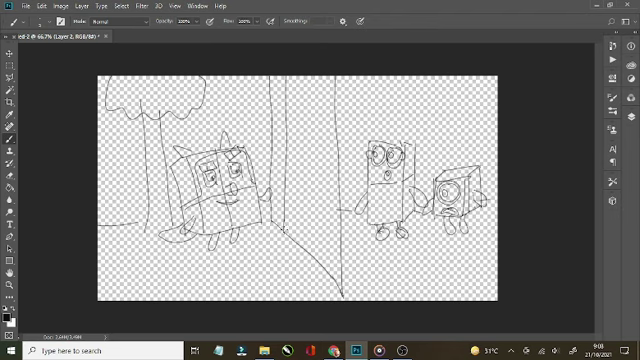
drag(330, 77, 331, 272)
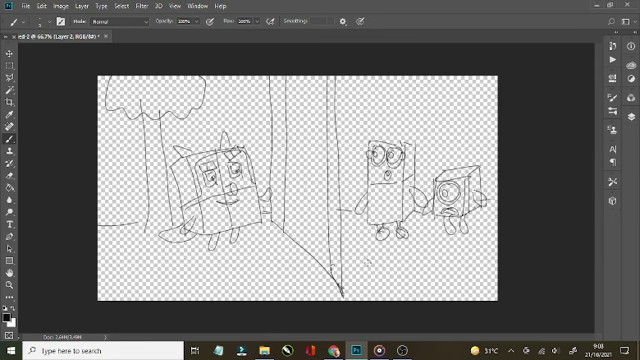
- Lower the sketch layer's opacity, select the inking layer, adjust the brush, and zoom in on the left character
click(631, 116)
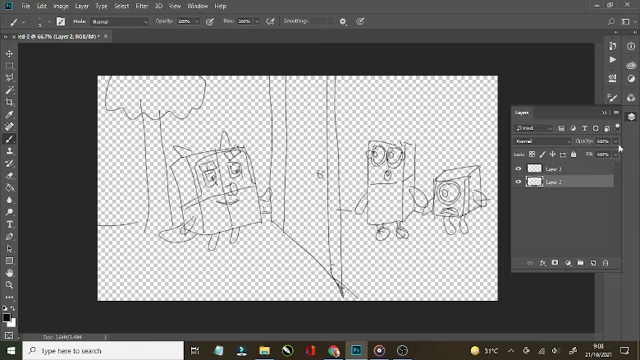
click(615, 141)
drag(608, 156, 600, 156)
click(548, 168)
right_click(343, 200)
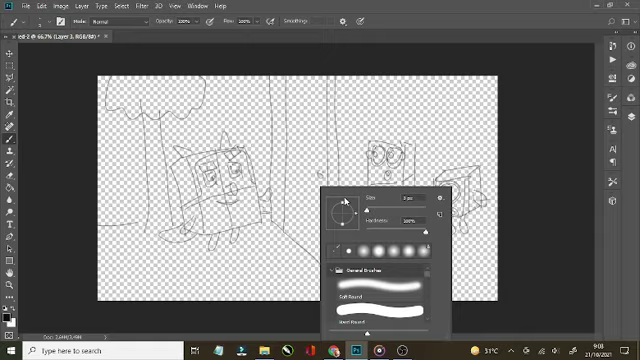
click(260, 158)
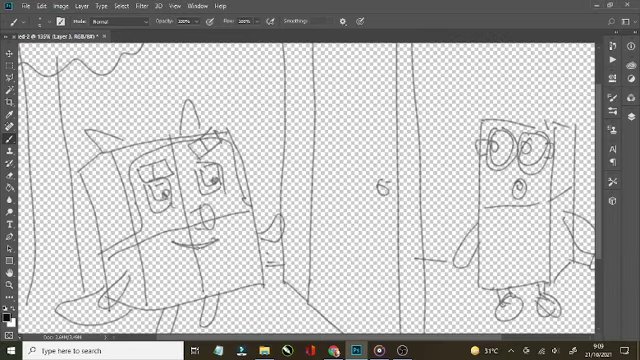
- Ink the left character's thick-lipped mouth, nose, both eyes and a diamond eyebrow
drag(180, 241, 218, 238)
key(ctrl+z)
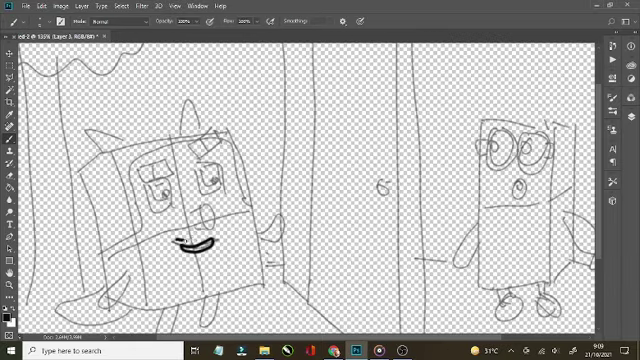
drag(178, 242, 220, 252)
mouse_move(190, 210)
mouse_down()
mouse_move(212, 222)
mouse_move(212, 232)
mouse_up()
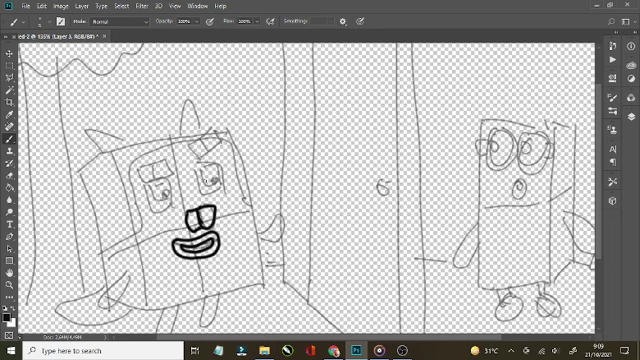
mouse_move(197, 168)
mouse_down()
mouse_move(200, 192)
mouse_move(224, 196)
mouse_up()
mouse_move(170, 180)
mouse_down()
mouse_move(170, 200)
mouse_move(150, 182)
mouse_up()
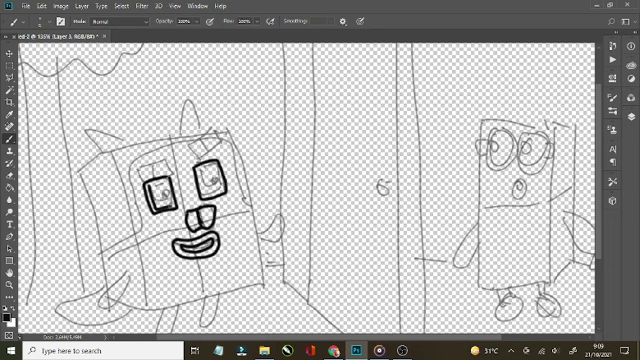
drag(199, 164, 200, 190)
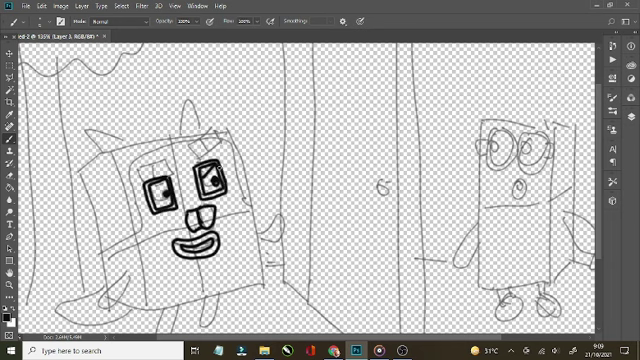
drag(196, 140, 212, 150)
drag(204, 128, 218, 142)
- Ink the square head outline, both cat ears and the tail at lower left
drag(140, 165, 165, 170)
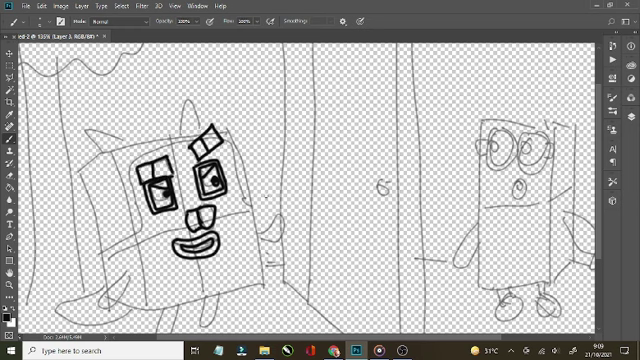
drag(236, 130, 242, 196)
mouse_move(110, 148)
mouse_down()
mouse_move(262, 285)
mouse_move(140, 308)
mouse_up()
drag(128, 278, 100, 303)
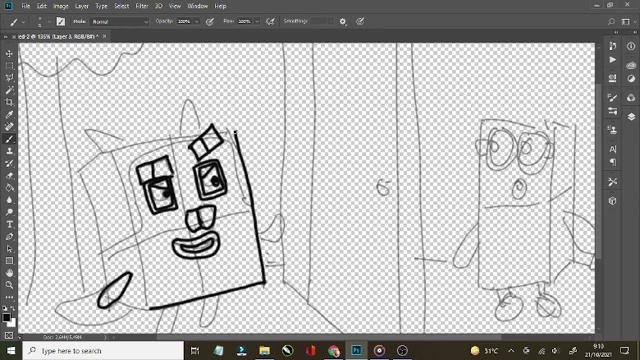
drag(108, 150, 102, 288)
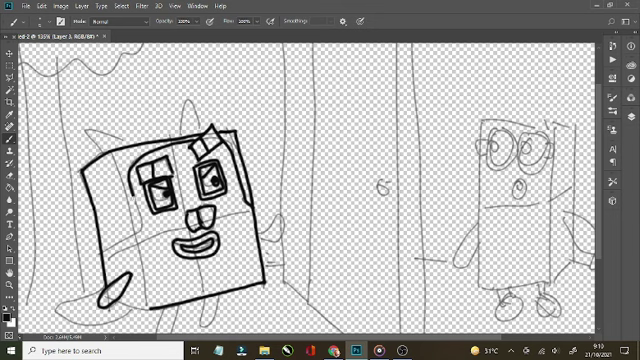
drag(182, 120, 208, 138)
drag(94, 140, 124, 134)
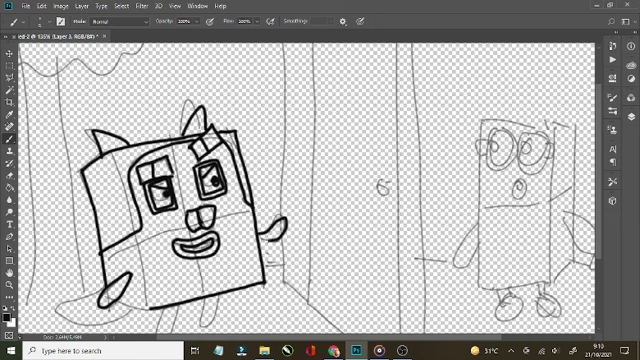
drag(118, 296, 126, 318)
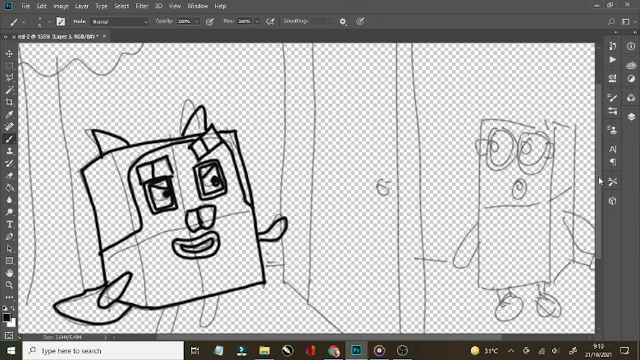
- Ink both legs and the line down the middle of the face, then zoom out
drag(160, 300, 165, 330)
drag(208, 300, 212, 325)
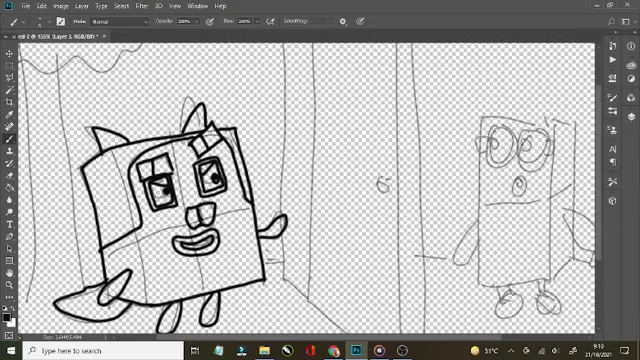
drag(183, 140, 185, 208)
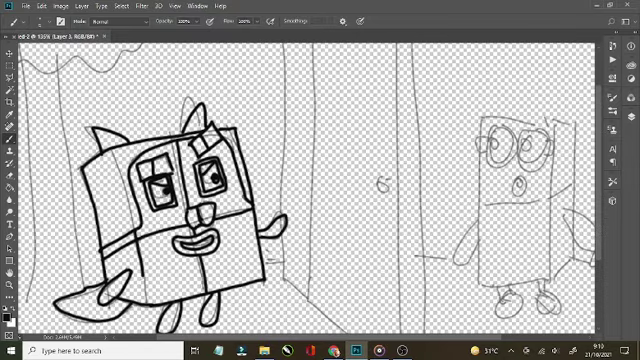
drag(56, 78, 67, 114)
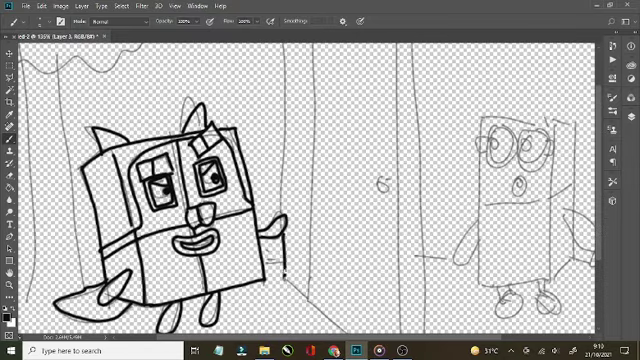
drag(233, 158, 195, 160)
- Ink the vertical wall lines and the diagonal floor line
drag(267, 55, 268, 197)
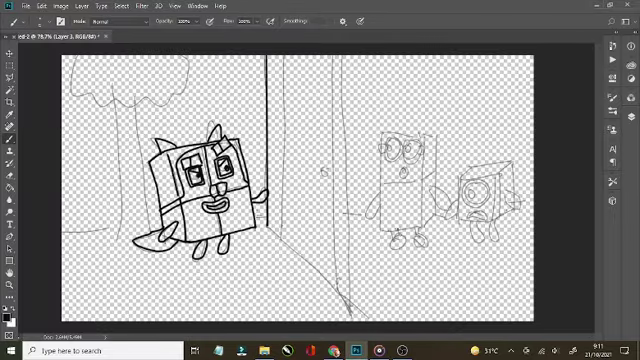
drag(268, 228, 370, 320)
drag(284, 55, 291, 242)
drag(333, 56, 344, 292)
- Ink the tree trunk and canopy and the tall character's glasses outline
key(ctrl+z)
key(ctrl+z)
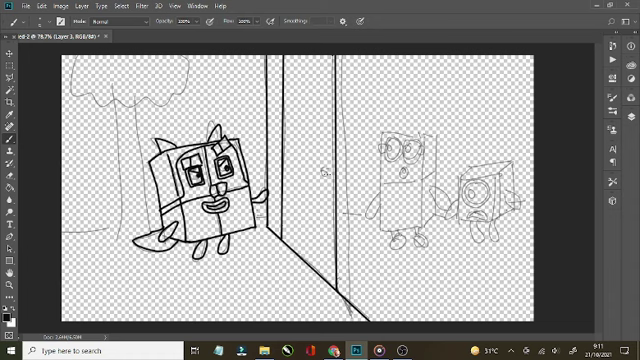
mouse_move(118, 112)
mouse_down()
mouse_move(116, 245)
mouse_move(126, 240)
mouse_move(100, 72)
mouse_move(116, 112)
mouse_up()
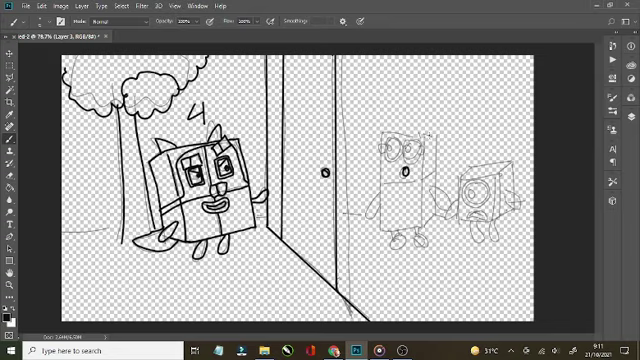
scroll(463, 136, up, 3)
mouse_move(278, 168)
mouse_down()
mouse_move(281, 146)
mouse_move(310, 138)
mouse_move(360, 176)
mouse_up()
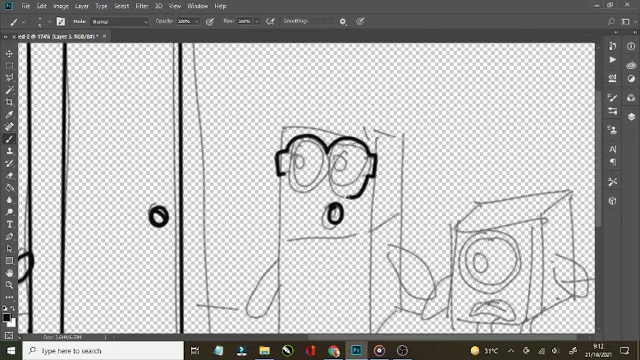
- Ink the tall character's inner eye, box edges with dividing line, both arms and both feet
drag(302, 140, 300, 142)
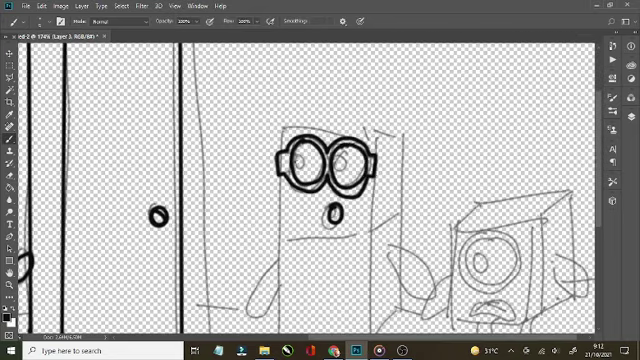
drag(375, 124, 375, 236)
scroll(375, 236, down, 2)
mouse_move(375, 186)
mouse_down()
mouse_move(281, 290)
mouse_move(280, 76)
mouse_move(405, 86)
mouse_up()
drag(392, 198, 410, 242)
mouse_move(405, 86)
mouse_down()
mouse_move(405, 198)
mouse_move(375, 284)
mouse_up()
drag(400, 182, 282, 188)
drag(277, 224, 258, 262)
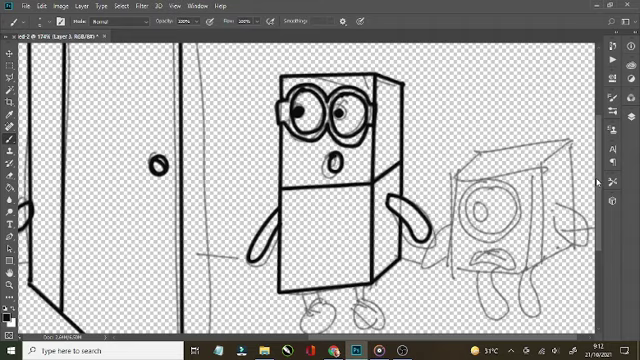
scroll(597, 181, down, 2)
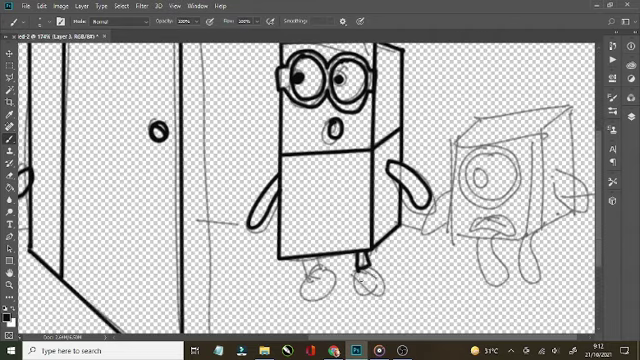
drag(358, 268, 374, 272)
drag(312, 266, 330, 298)
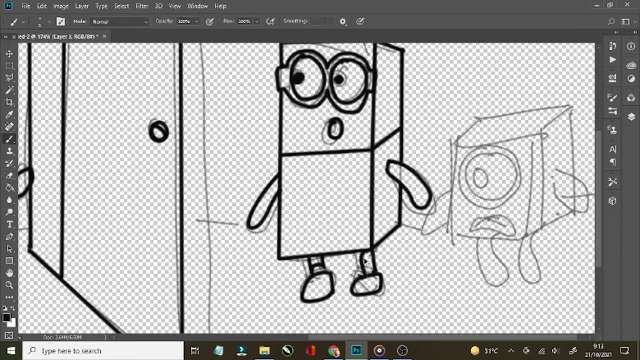
scroll(320, 190, down, 2)
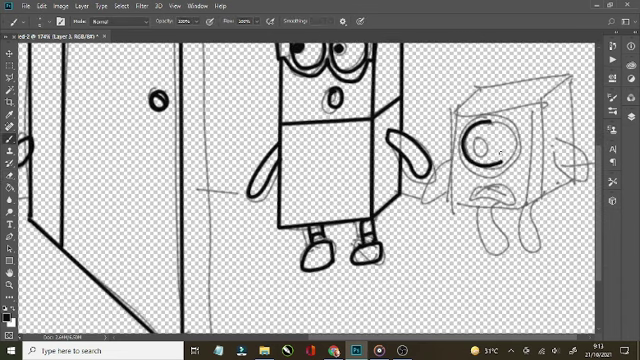
- Ink the small character's eye rings, mouth, cube outline, right arm and both legs
drag(478, 122, 472, 143)
drag(468, 192, 502, 190)
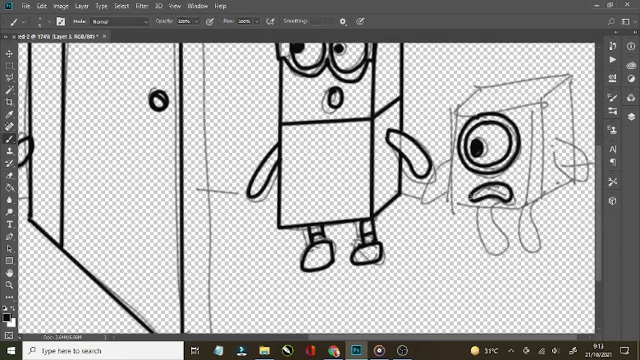
mouse_move(452, 170)
mouse_down()
mouse_move(540, 206)
mouse_move(474, 100)
mouse_move(472, 84)
mouse_move(570, 76)
mouse_up()
drag(558, 150, 568, 185)
drag(516, 202, 538, 235)
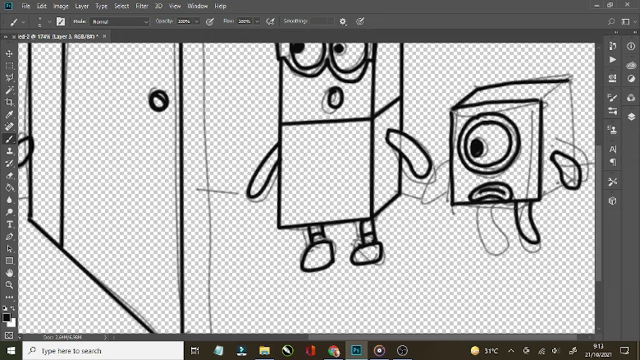
drag(478, 204, 502, 244)
- Ink the small character's left arm and the cube's back edges
drag(448, 166, 432, 204)
drag(568, 80, 570, 162)
drag(542, 188, 566, 200)
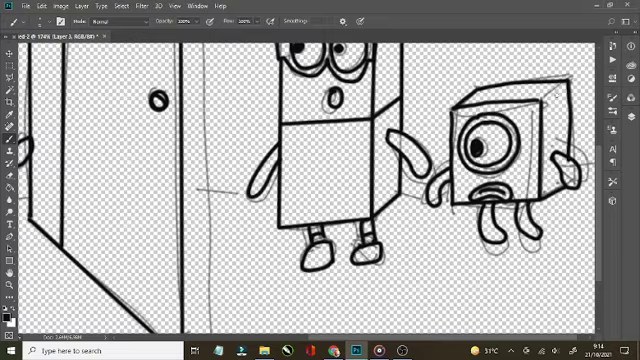
drag(542, 84, 566, 100)
key(ctrl+minus)
- Write the numbers 2 and 1 above the tall and small characters, then zoom out fully
drag(328, 100, 348, 128)
drag(506, 176, 511, 206)
key(ctrl+0)
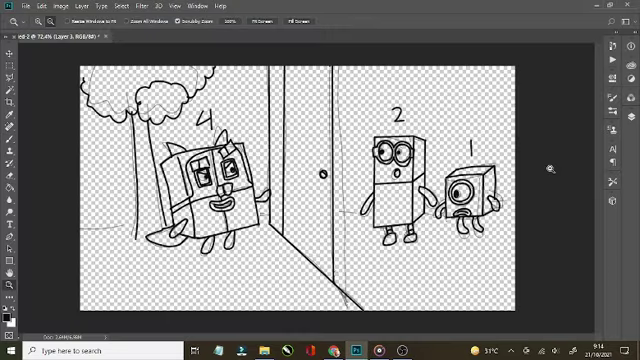
click(630, 118)
click(630, 118)
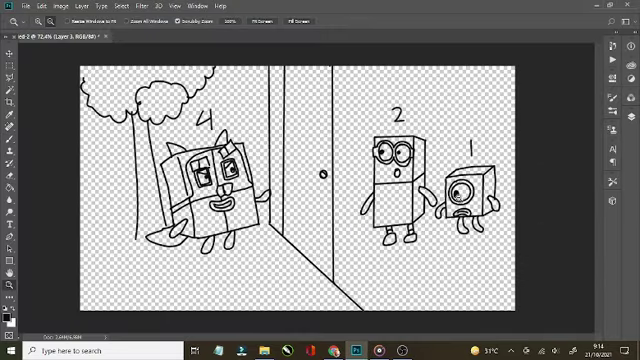
key(b)
- Draw floor lines beside characters 1, 2 and 4, and a long bottom ground line
drag(519, 189, 494, 192)
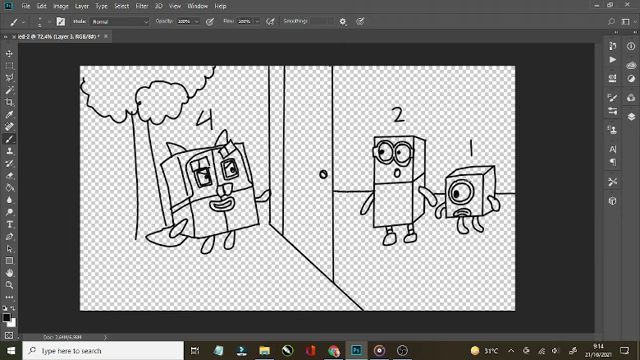
drag(374, 195, 333, 195)
drag(160, 213, 82, 213)
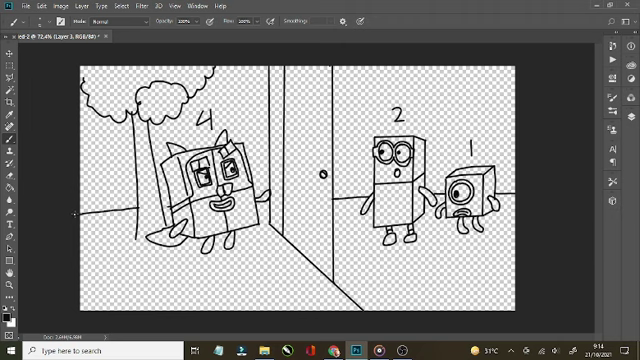
drag(328, 288, 86, 313)
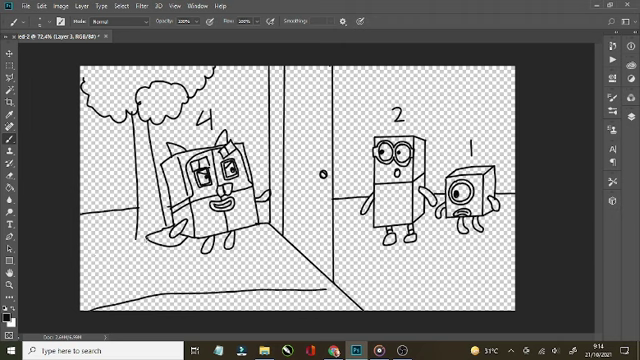
- On a new layer, fill character 4's body bright green
click(624, 117)
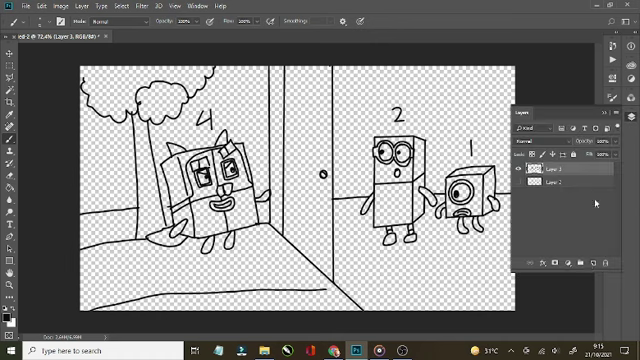
click(624, 117)
key(Return)
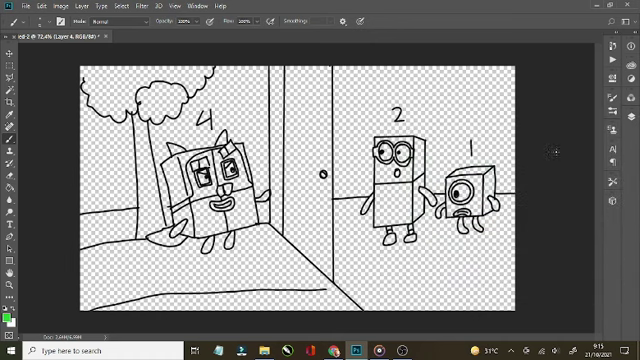
mouse_move(200, 160)
mouse_down()
mouse_move(225, 190)
mouse_move(178, 235)
mouse_up()
drag(180, 200, 240, 150)
drag(215, 200, 250, 225)
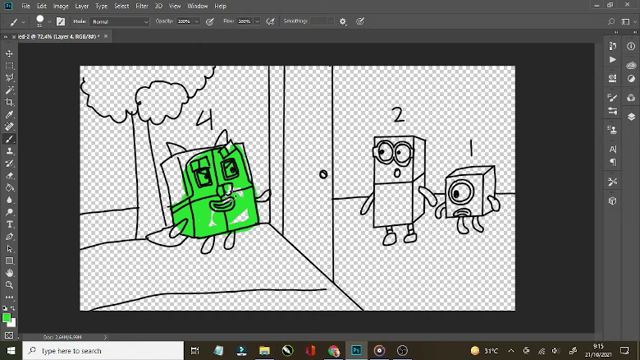
- Clear the green paint from character 4's eyes and adjust the brush size
key(e)
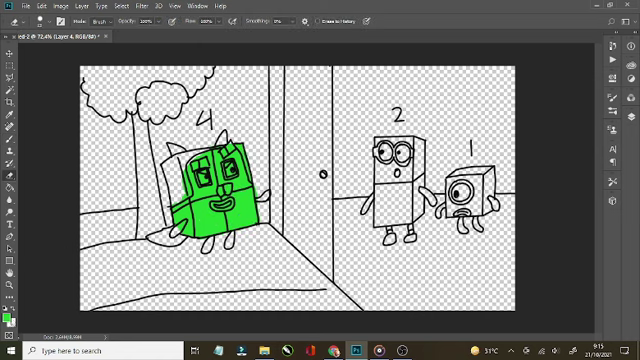
key(b)
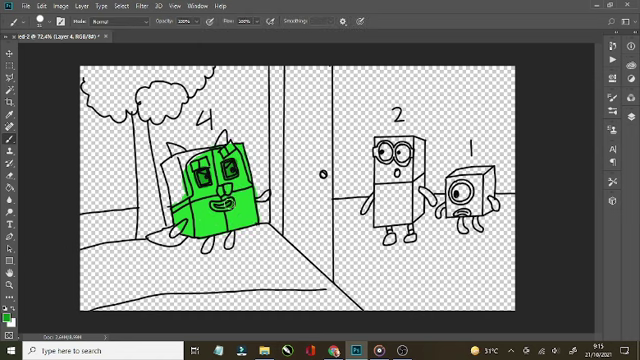
right_click(243, 190)
key(Escape)
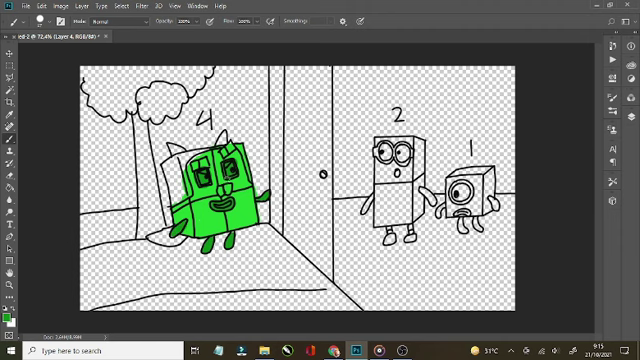
key(ctrl+z)
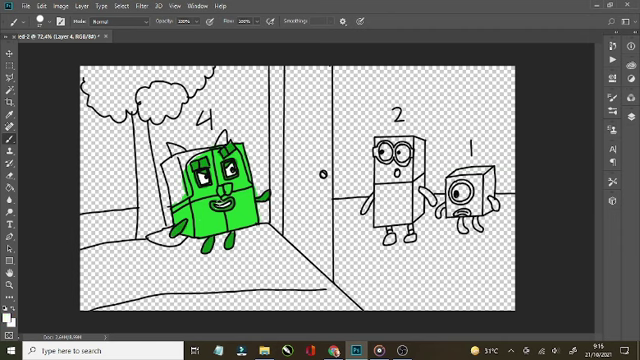
- Paint character 4's left face and tail dark grey, then pick green and brown colours
click(8, 313)
key(Escape)
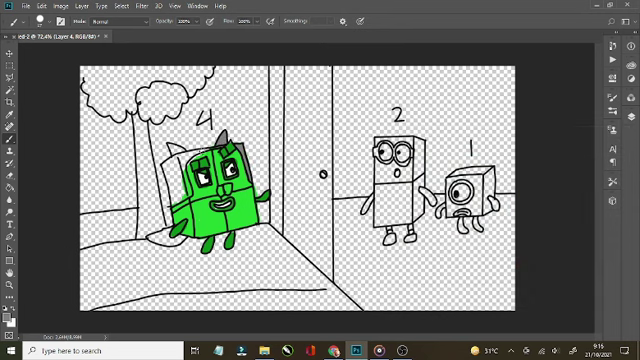
drag(178, 180, 176, 195)
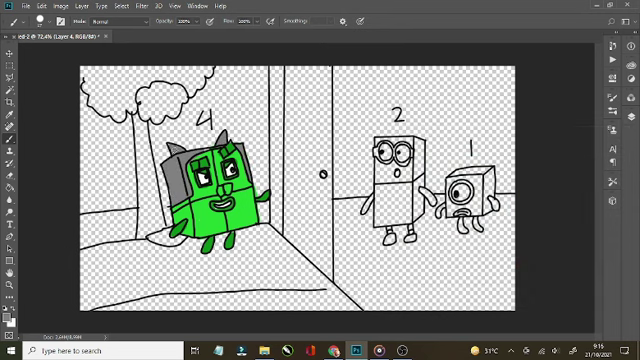
drag(156, 238, 184, 240)
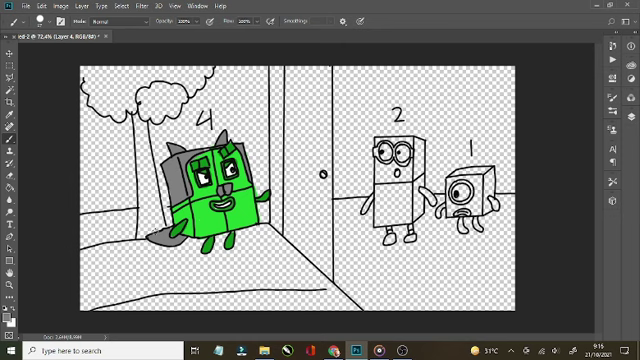
click(8, 316)
click(236, 234)
key(Return)
click(8, 316)
click(517, 190)
- Resize the brush and paint character 2's body orange
click(603, 146)
right_click(450, 170)
drag(402, 185, 406, 198)
click(376, 176)
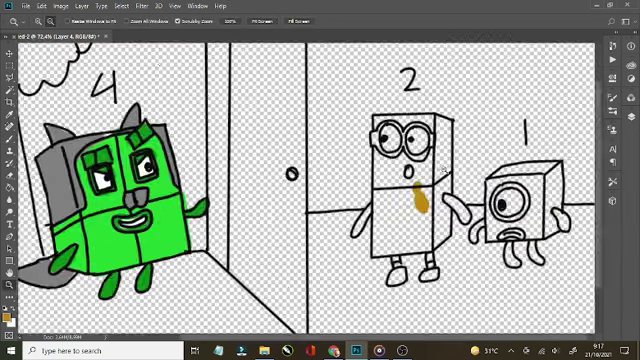
click(8, 316)
key(Return)
drag(405, 140, 440, 240)
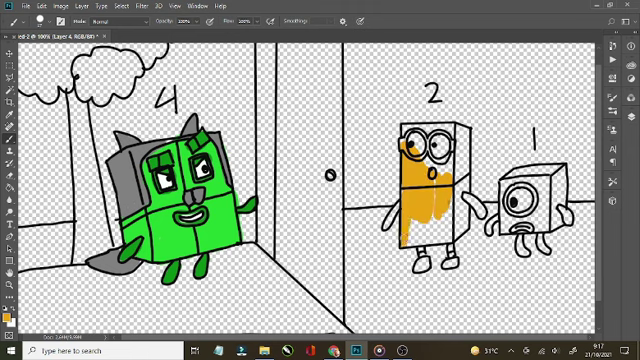
mouse_move(445, 200)
mouse_down()
mouse_move(455, 165)
mouse_move(450, 235)
mouse_move(410, 225)
mouse_move(458, 128)
mouse_move(437, 143)
mouse_up()
- Paint character 2's arms and eyes purple
click(8, 316)
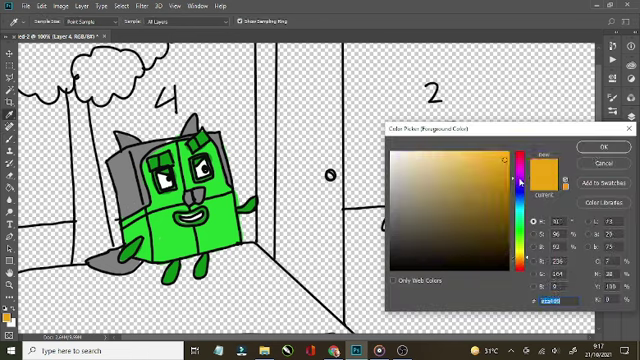
click(607, 146)
drag(396, 200, 385, 228)
drag(465, 195, 480, 212)
mouse_move(408, 138)
mouse_down()
mouse_move(434, 148)
mouse_move(418, 148)
mouse_move(446, 150)
mouse_up()
- Switch the paint colour to white, then to red
click(12, 320)
click(607, 146)
click(8, 316)
click(607, 146)
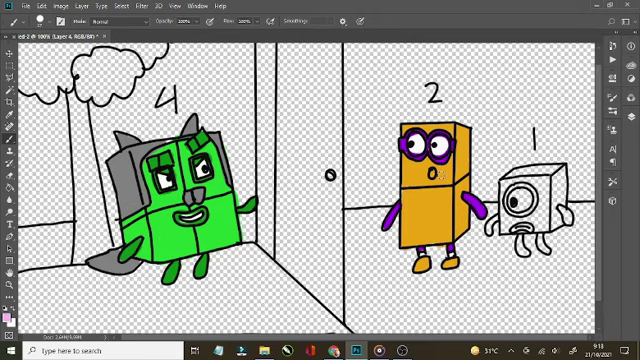
click(10, 318)
click(603, 146)
- Fill the 1 cube and its legs red and repaint its eye white
drag(505, 185, 535, 225)
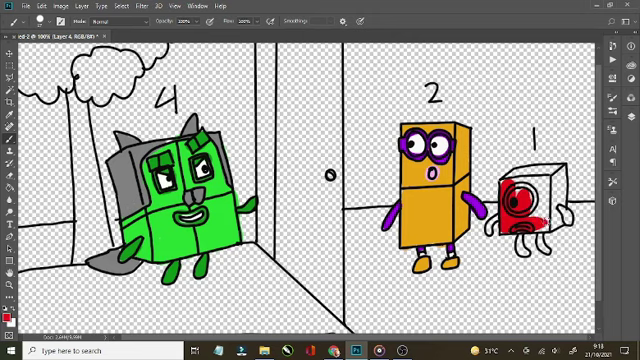
mouse_move(545, 200)
mouse_down()
mouse_move(565, 220)
mouse_move(530, 172)
mouse_move(563, 197)
mouse_up()
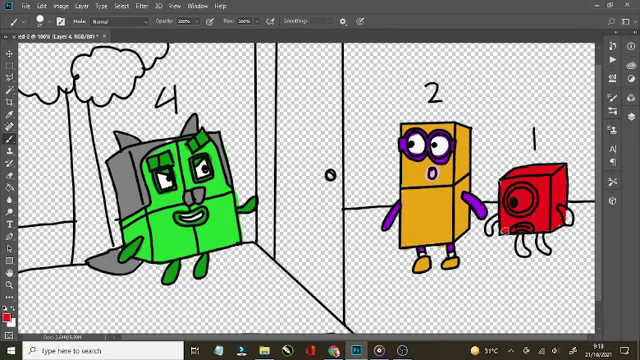
mouse_move(540, 235)
mouse_down()
mouse_move(520, 245)
mouse_move(515, 228)
mouse_up()
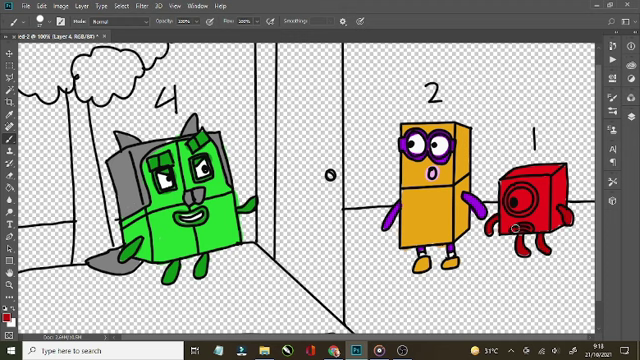
drag(512, 198, 520, 202)
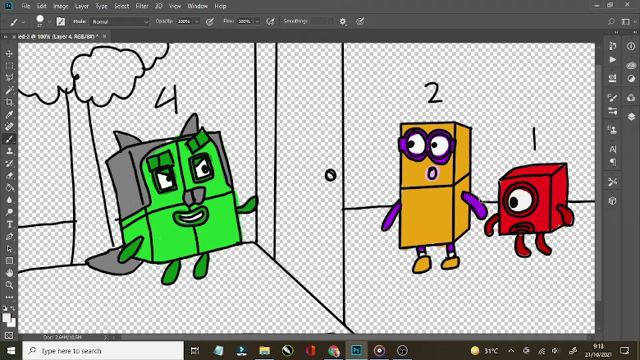
click(9, 310)
- Zoom out and paint the door blue
click(520, 211)
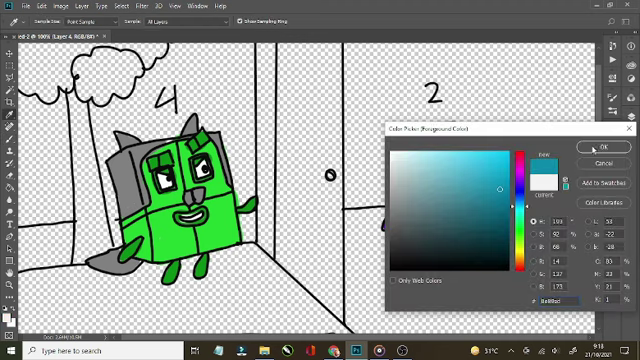
click(603, 147)
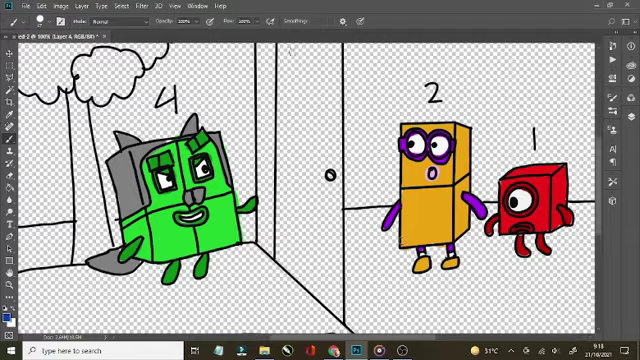
key(ctrl+minus)
mouse_move(293, 85)
mouse_down()
mouse_move(293, 100)
mouse_move(295, 60)
mouse_move(300, 218)
mouse_move(305, 110)
mouse_move(315, 295)
mouse_move(330, 70)
mouse_move(302, 67)
mouse_up()
- Paint a pale yellow strip along the door's left side
click(8, 318)
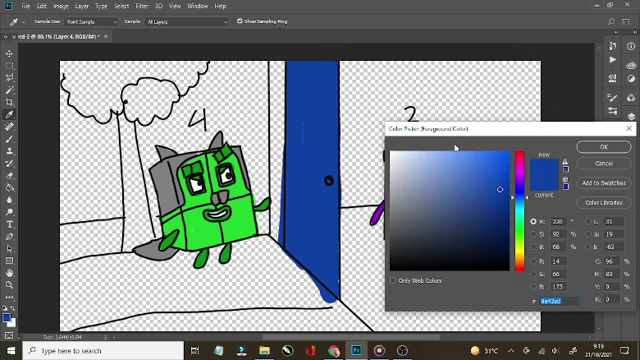
click(400, 200)
click(603, 146)
right_click(280, 60)
mouse_move(275, 145)
mouse_down()
mouse_move(274, 88)
mouse_move(275, 250)
mouse_up()
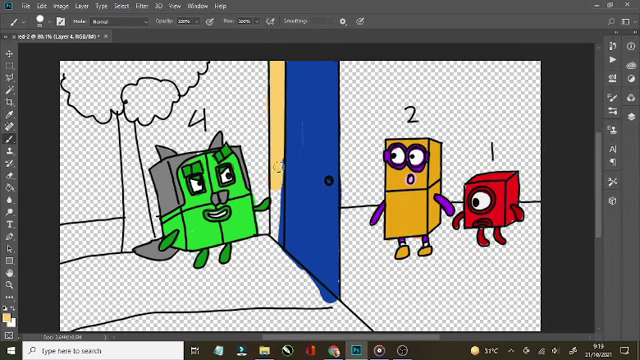
- Erase the blue overflow below the door and add a new empty layer
key(e)
drag(307, 280, 332, 298)
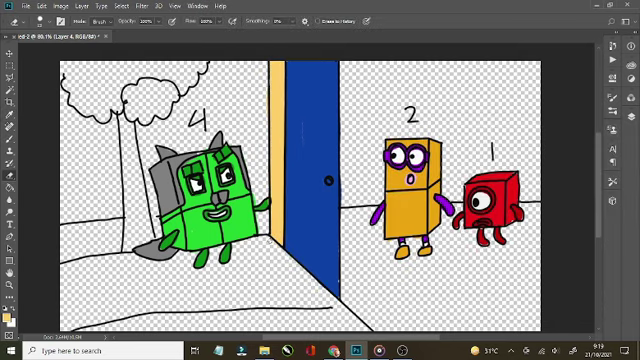
click(612, 117)
click(606, 213)
click(612, 117)
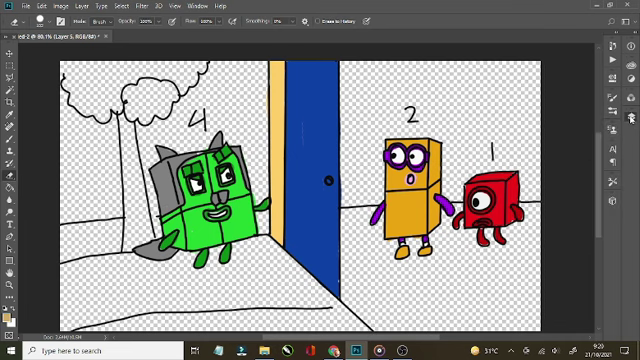
- Resize the brush and paint the tan floor around character 4
right_click(328, 181)
drag(200, 300, 160, 250)
drag(300, 290, 120, 270)
drag(70, 265, 150, 258)
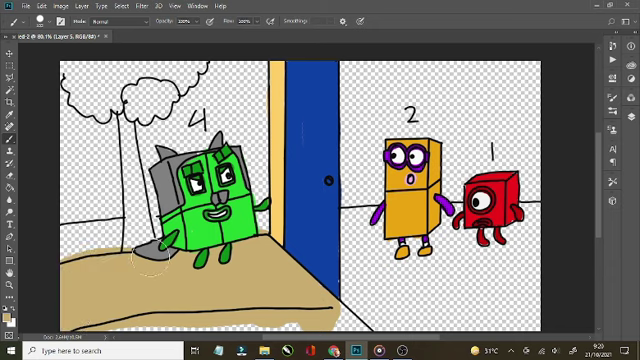
- Switch to green and paint grass along the bottom and behind 4
click(7, 318)
click(593, 172)
mouse_move(440, 325)
mouse_down()
mouse_move(215, 322)
mouse_move(150, 340)
mouse_up()
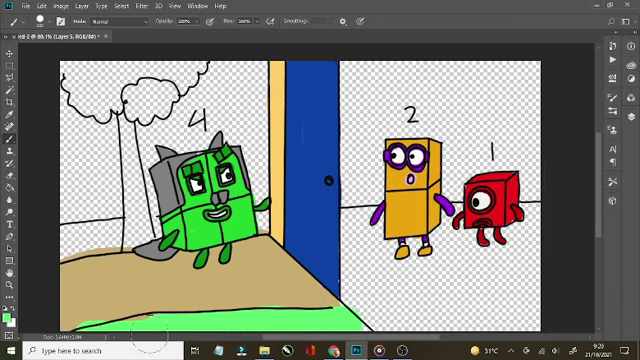
mouse_move(65, 215)
mouse_down()
mouse_move(115, 225)
mouse_move(255, 215)
mouse_up()
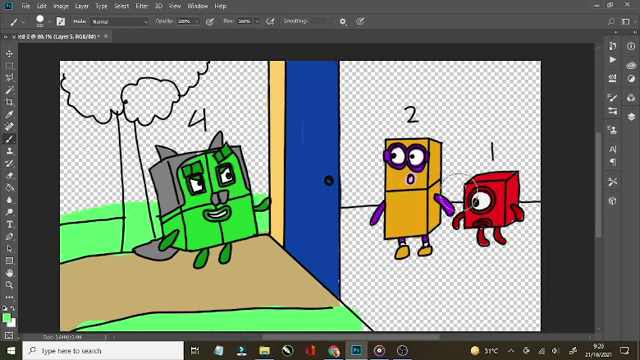
- Paint the pale cream floor under 2 and 1, resizing the brush for the lower right
click(7, 318)
click(593, 172)
drag(350, 225, 590, 240)
mouse_move(540, 260)
mouse_down()
mouse_move(448, 280)
mouse_move(511, 314)
mouse_up()
click(7, 318)
click(593, 172)
right_click(445, 190)
drag(430, 300, 358, 325)
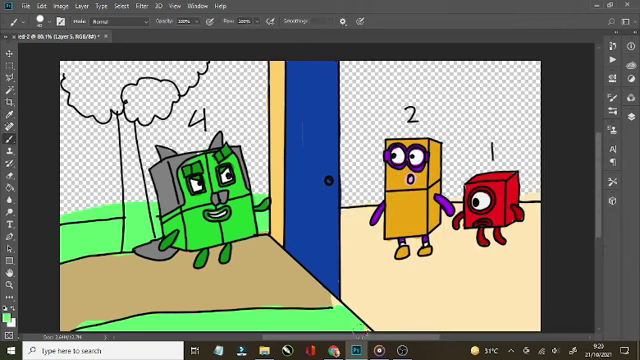
click(7, 318)
click(593, 172)
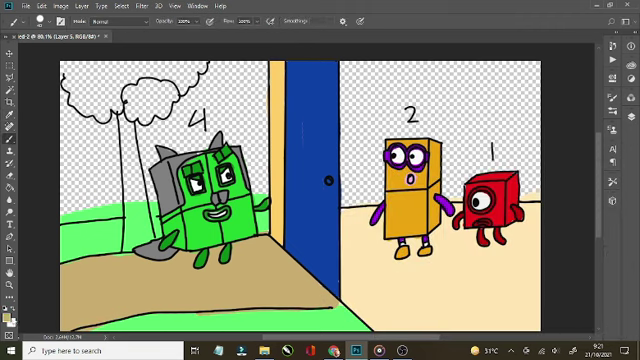
- Brush the tree trunk brown with three vertical strokes
drag(128, 110, 126, 180)
drag(126, 150, 124, 230)
drag(130, 120, 128, 200)
- Pick dark green and paint the leafy tree canopy
click(7, 318)
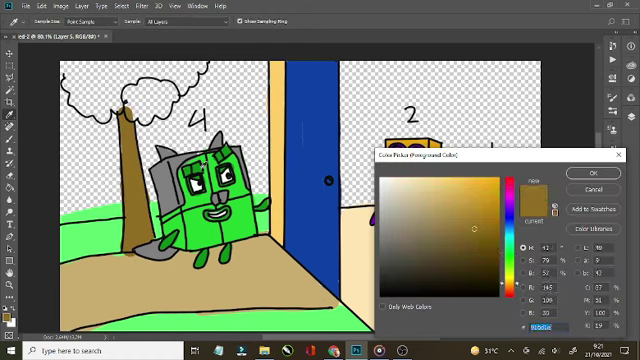
click(201, 162)
key(Return)
drag(150, 110, 200, 62)
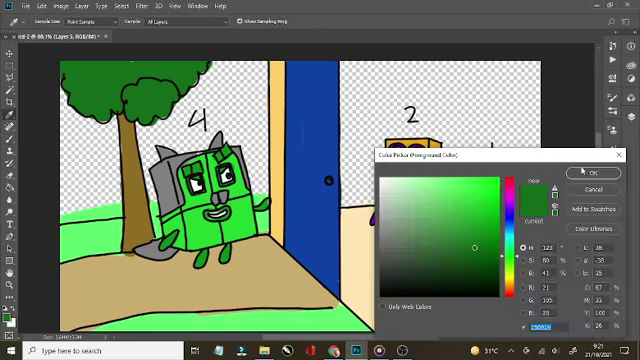
click(564, 183)
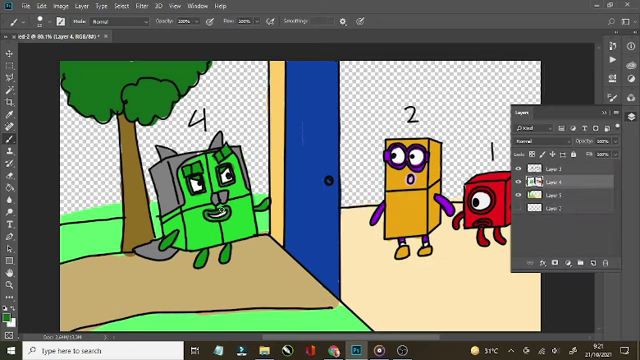
- Make Layer 5 active and check the eraser size
click(555, 195)
click(631, 115)
key(e)
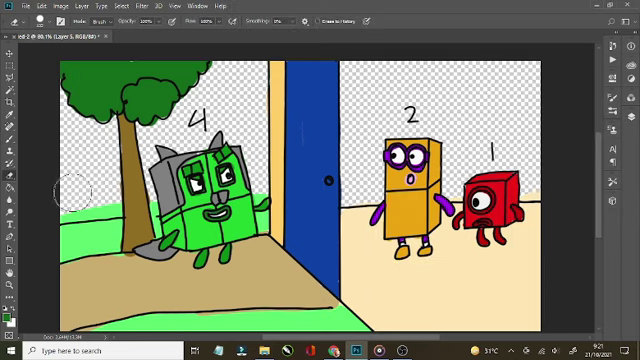
right_click(92, 188)
key(Escape)
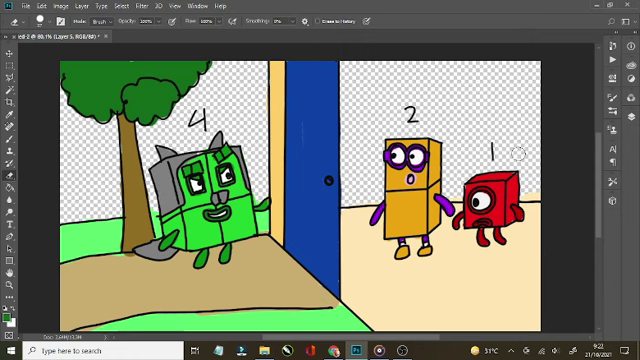
- Paint the back wall behind 2 and 1 light green with an enlarged brush
click(7, 317)
click(455, 185)
click(593, 171)
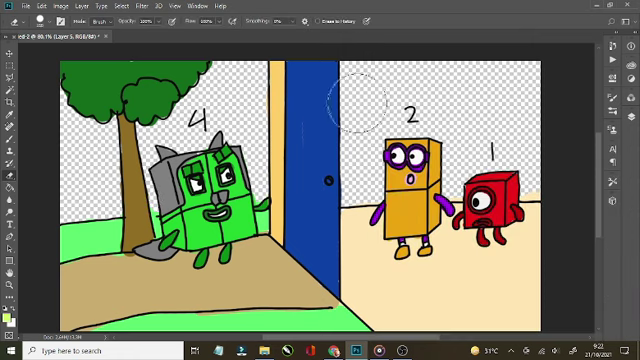
key(b)
right_click(440, 190)
key(Escape)
mouse_move(517, 150)
mouse_down()
mouse_move(400, 113)
mouse_move(374, 53)
mouse_up()
- Choose light blue and paint the sky around the tree on Layer 6
click(7, 317)
click(593, 173)
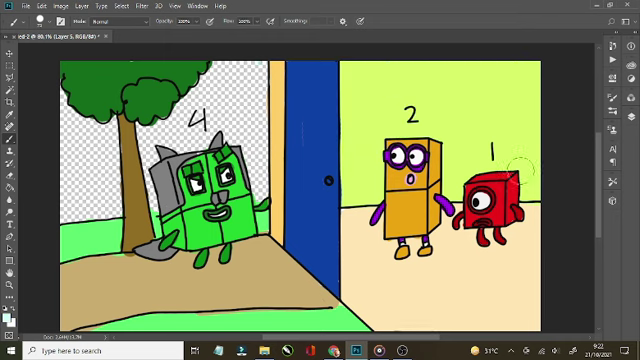
mouse_move(240, 70)
mouse_down()
mouse_move(256, 180)
mouse_move(214, 79)
mouse_up()
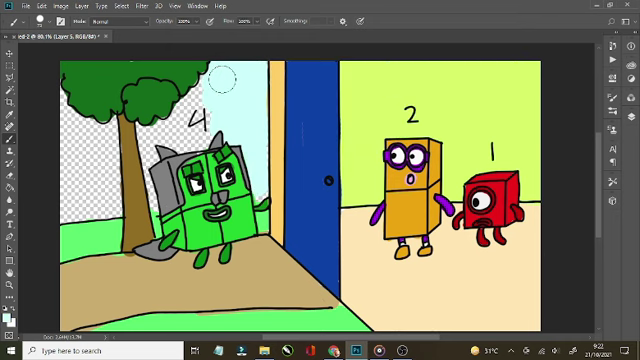
click(612, 116)
click(589, 207)
mouse_move(130, 80)
mouse_down()
mouse_move(75, 140)
mouse_move(150, 95)
mouse_up()
- Make Layer 5 the active layer for the shadows
click(7, 317)
click(593, 172)
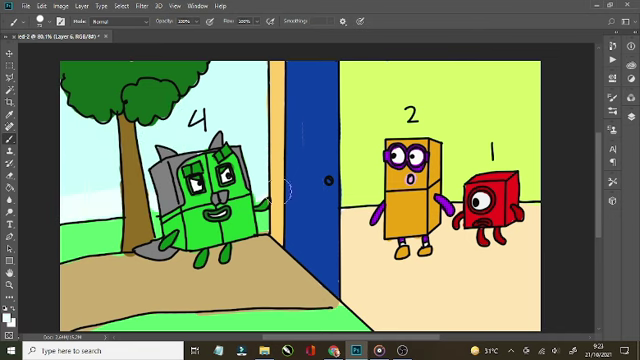
click(612, 116)
click(580, 195)
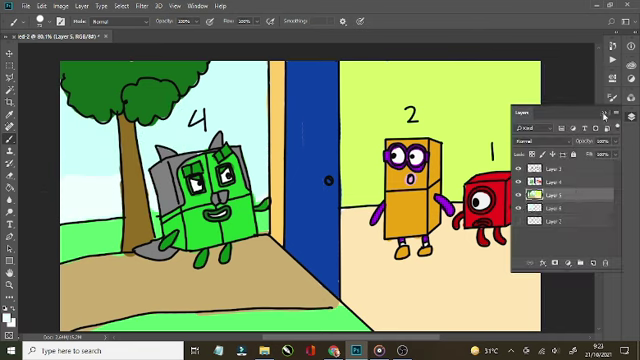
click(7, 317)
- Sample a tan from the floor and refine it as the shadow colour
click(120, 288)
click(593, 172)
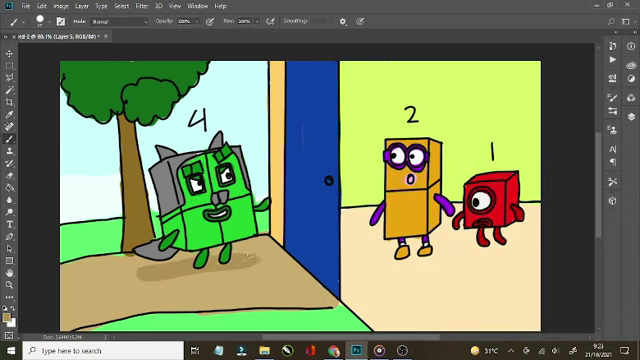
click(7, 317)
click(421, 189)
click(591, 174)
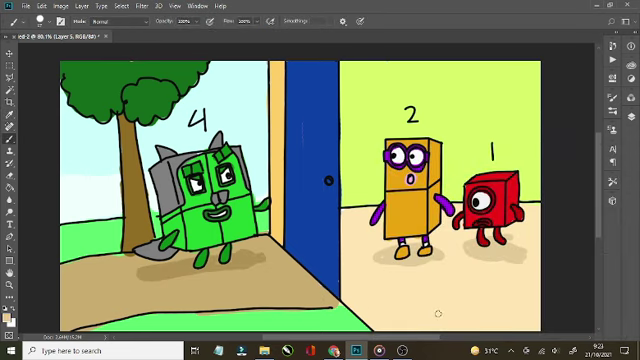
click(7, 317)
click(586, 172)
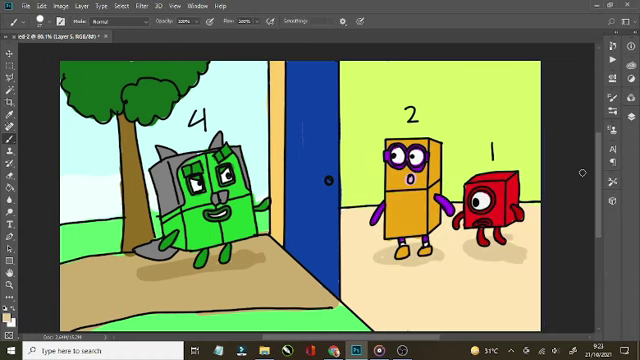